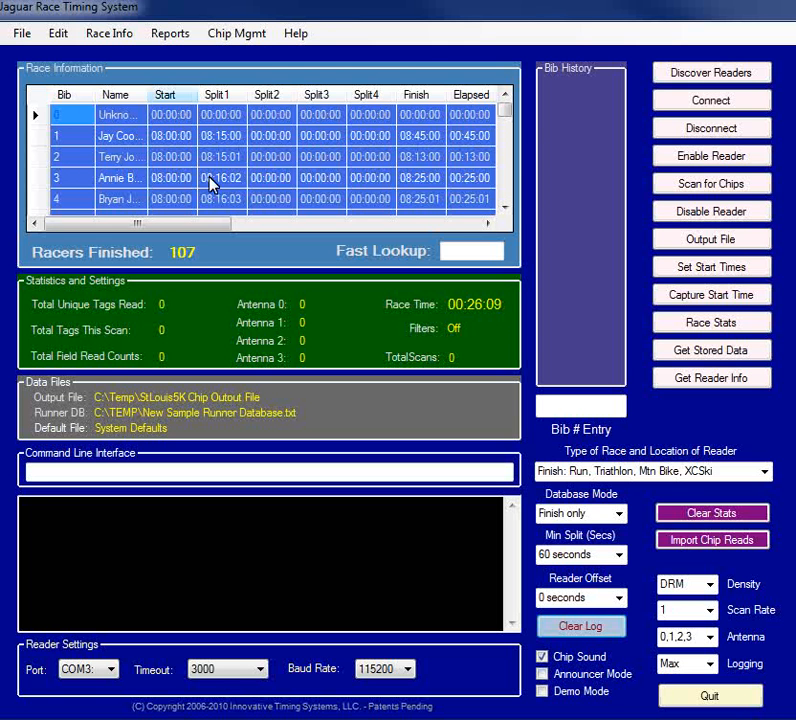
Open the race database to examine the racers' start, split and finish times, and close it
click(110, 35)
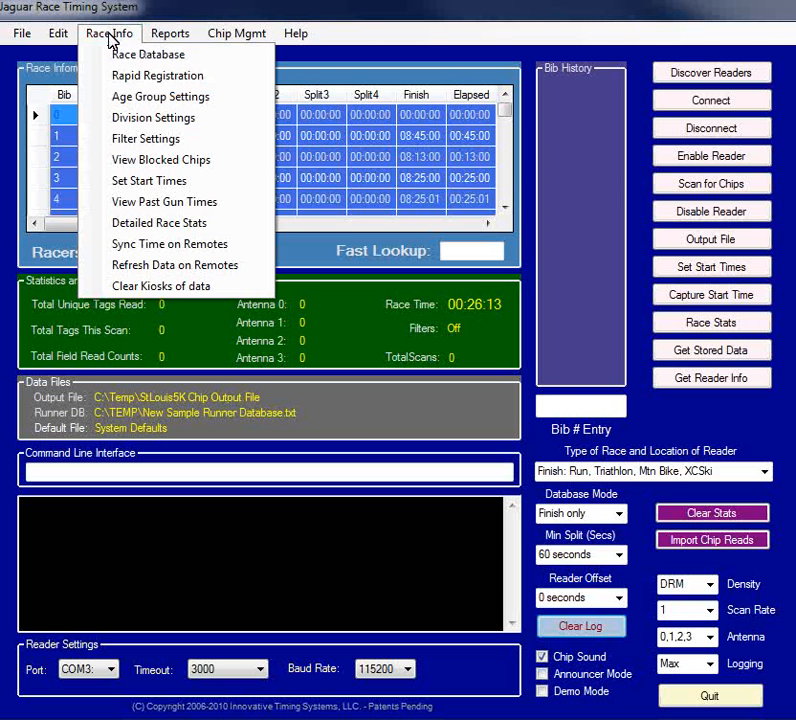
click(110, 56)
drag(178, 92, 235, 22)
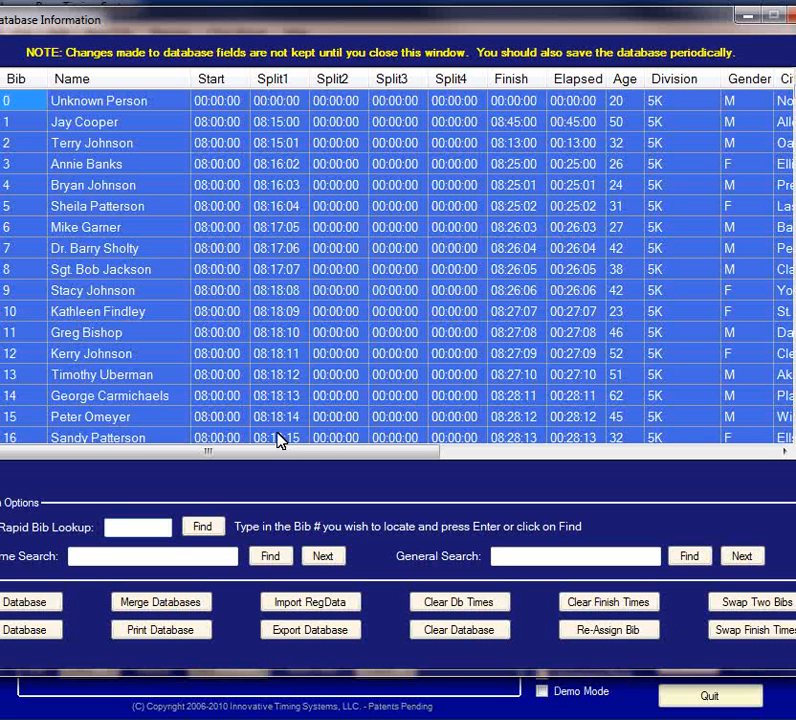
click(786, 15)
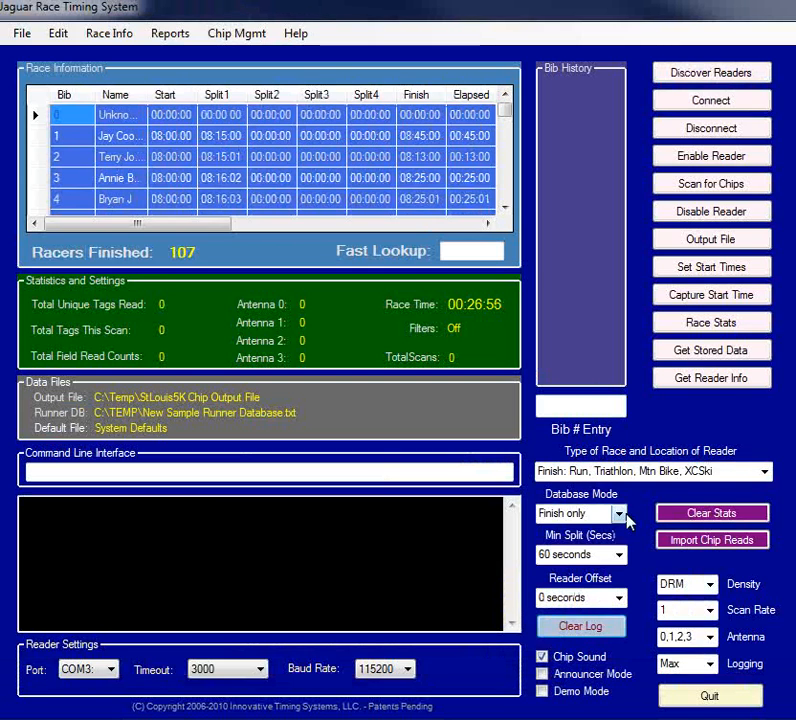
Set the database mode to Split 1
click(627, 513)
click(585, 582)
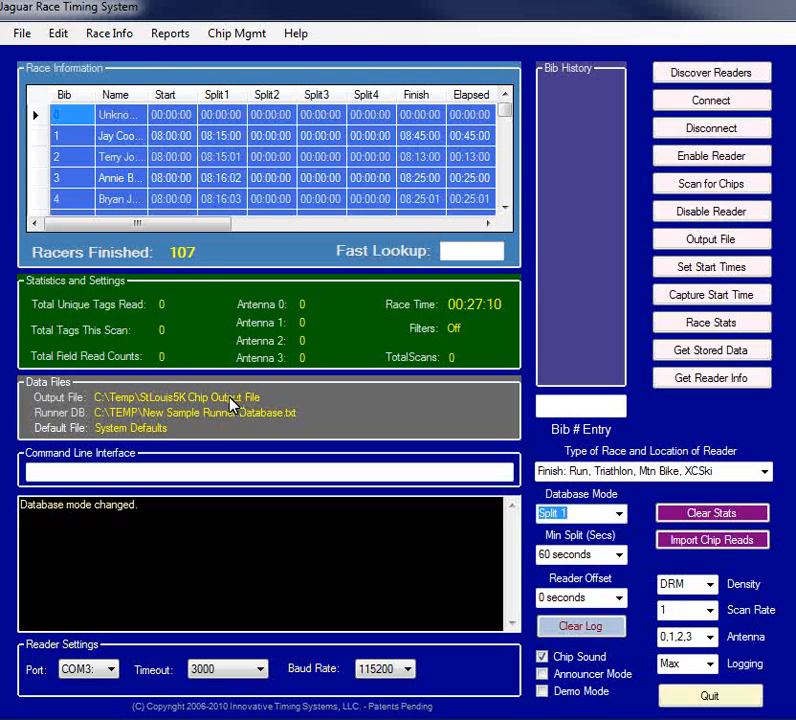
Clear all finish and elapsed times from the race database and close the database
click(112, 34)
click(122, 53)
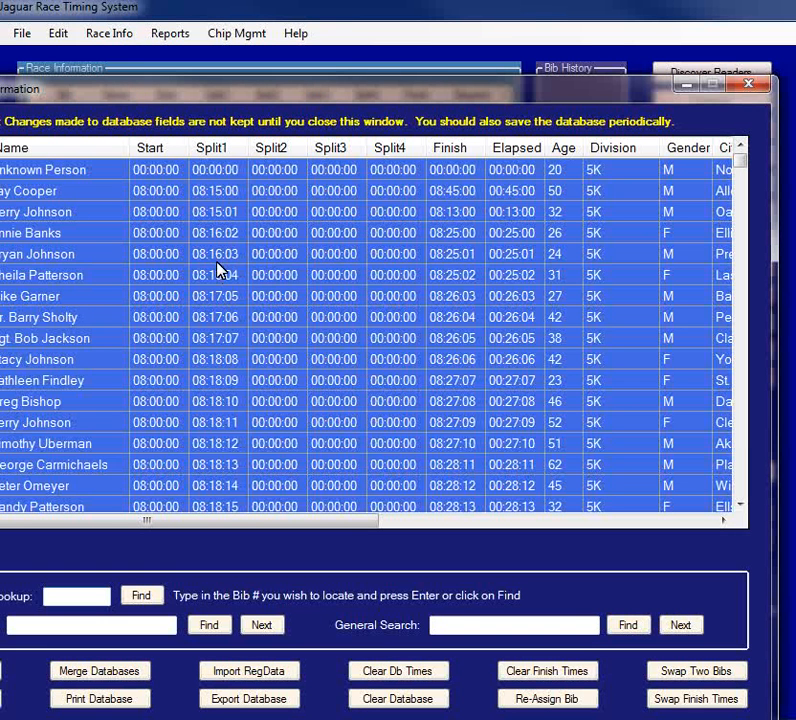
click(540, 676)
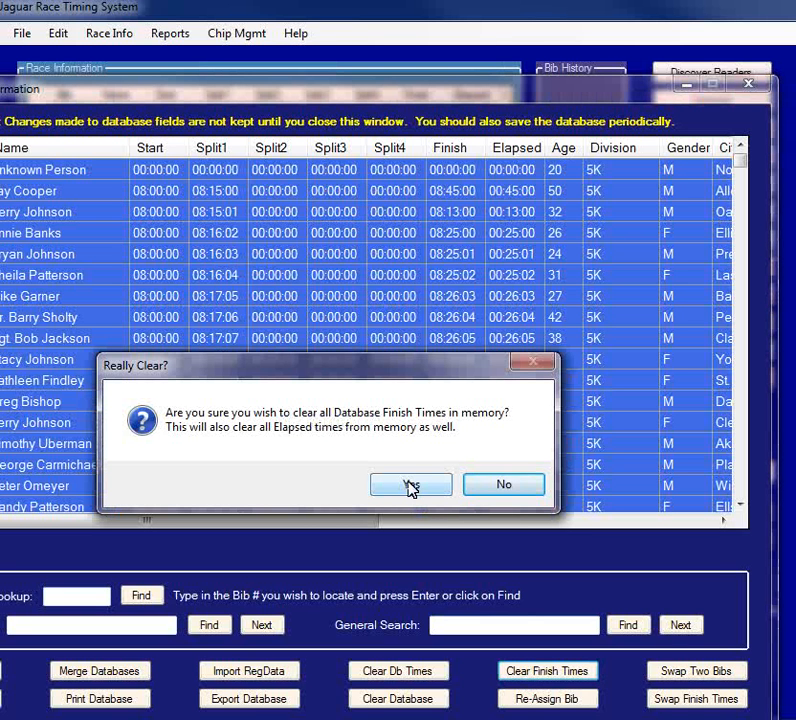
click(410, 487)
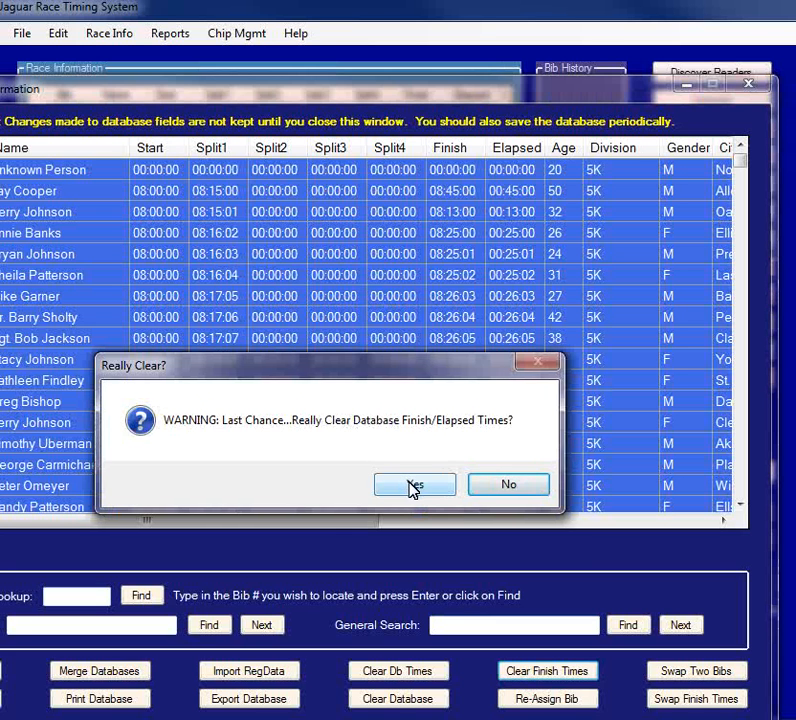
click(413, 487)
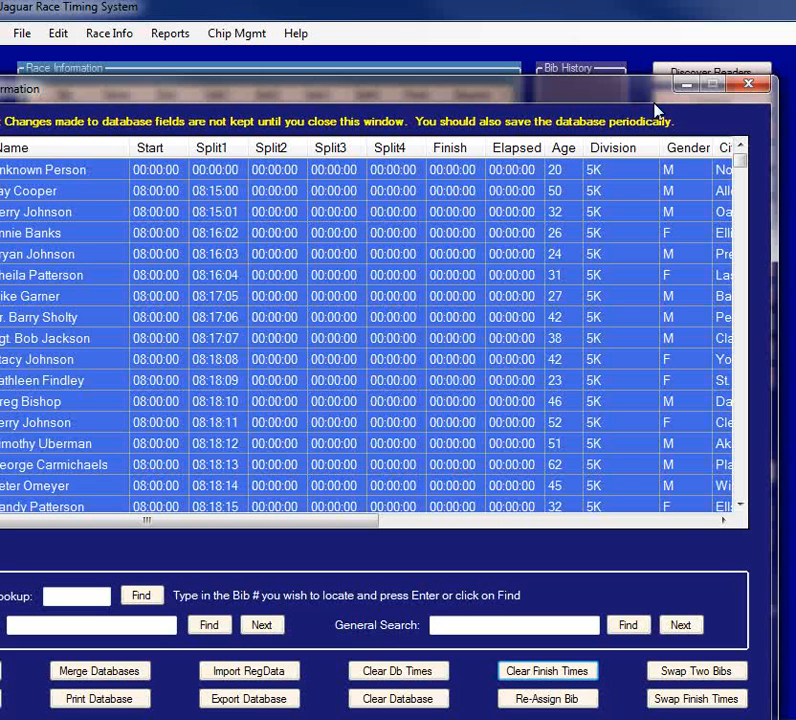
click(752, 84)
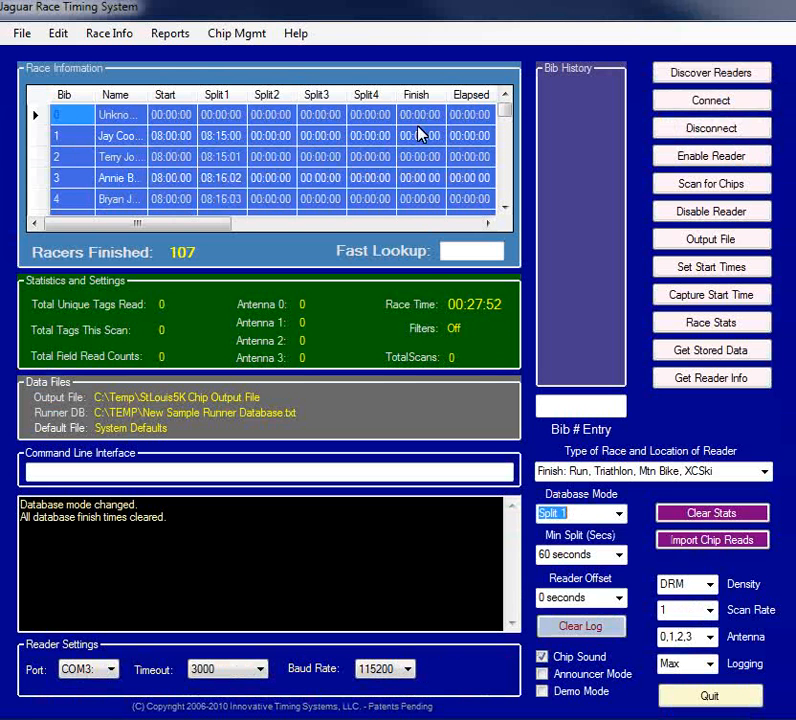
Set the database mode to Finish only and start a chip read import without selecting specific divisions
click(619, 514)
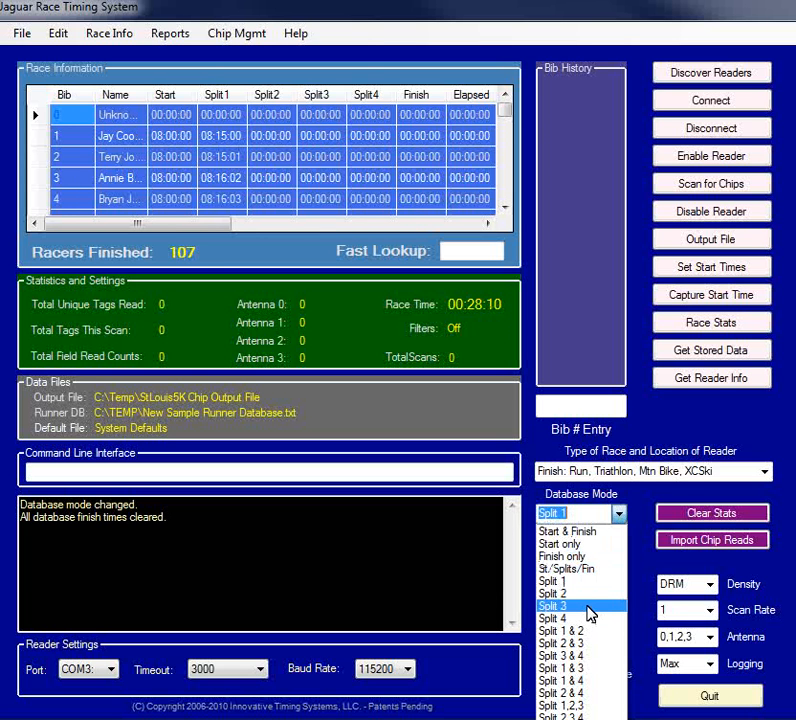
click(600, 557)
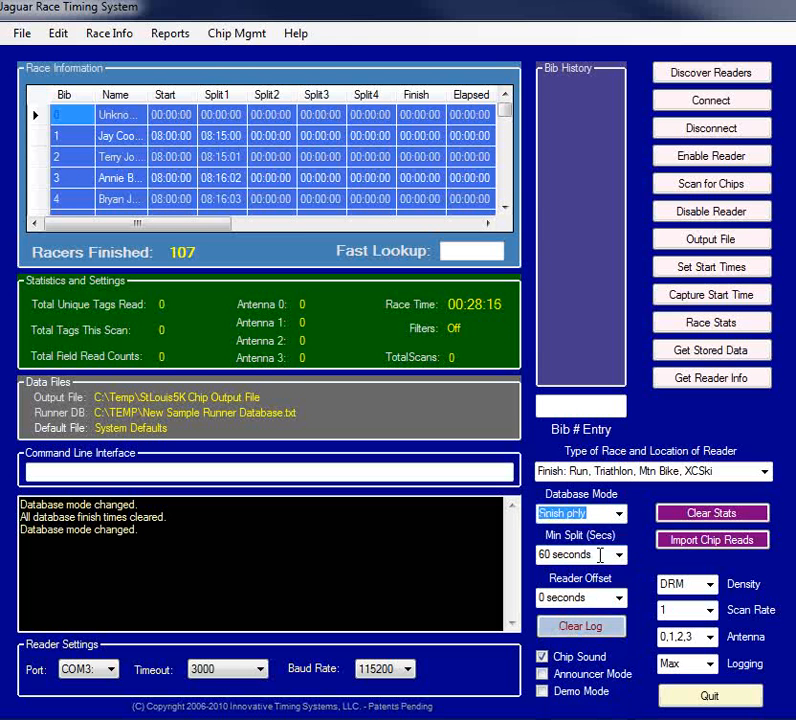
click(697, 545)
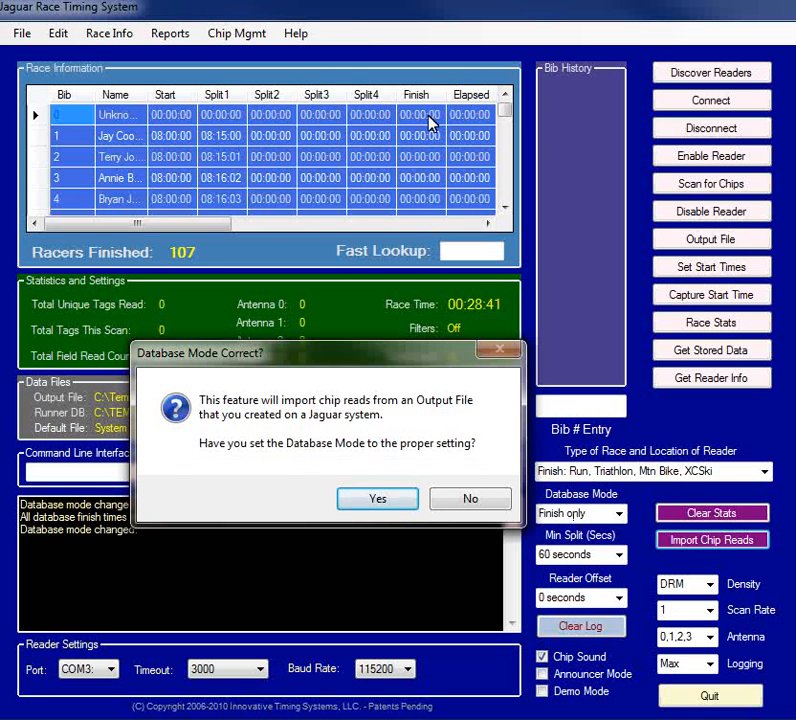
click(377, 500)
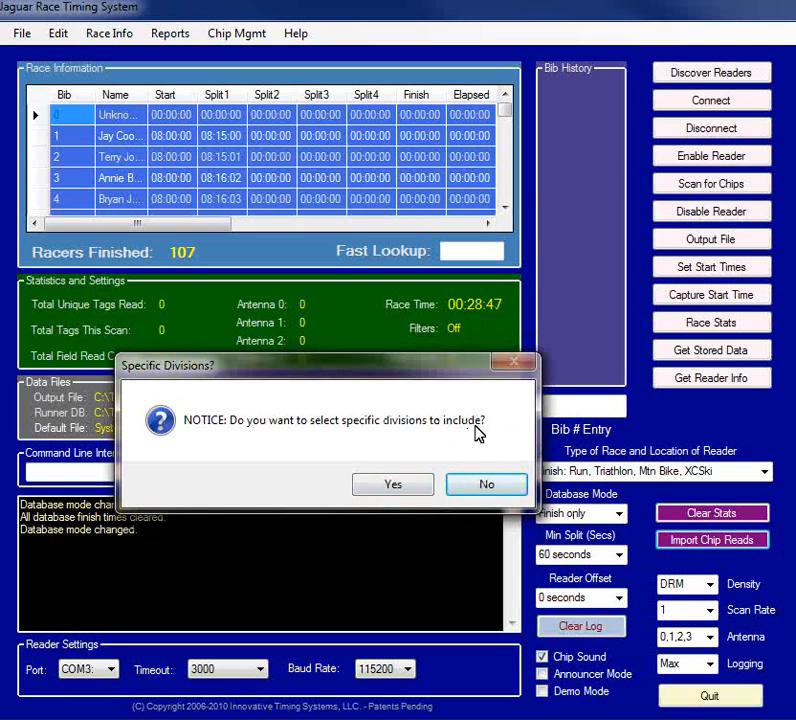
click(502, 494)
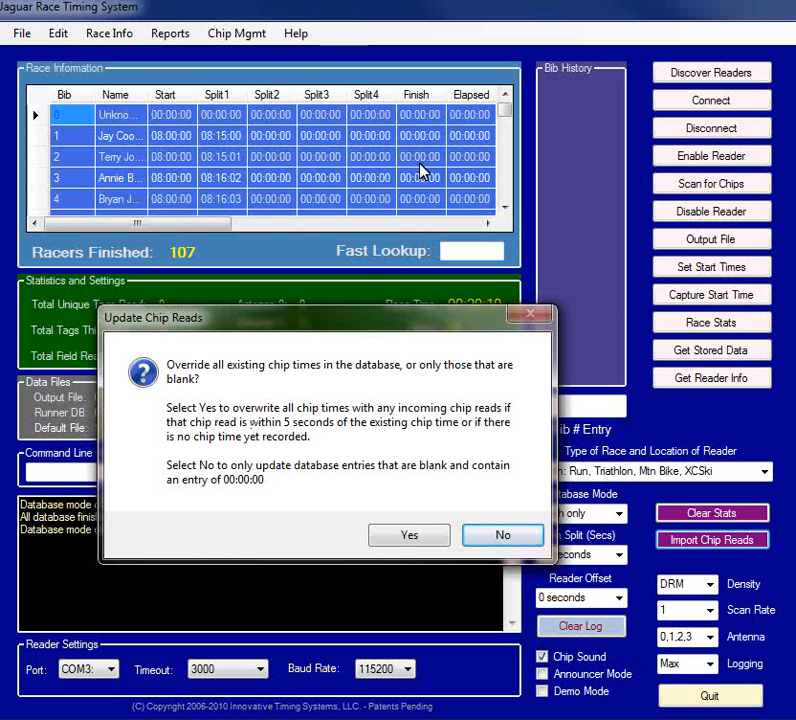
Choose to override existing chip times only with later times, without updating the Jaguar output file
click(410, 537)
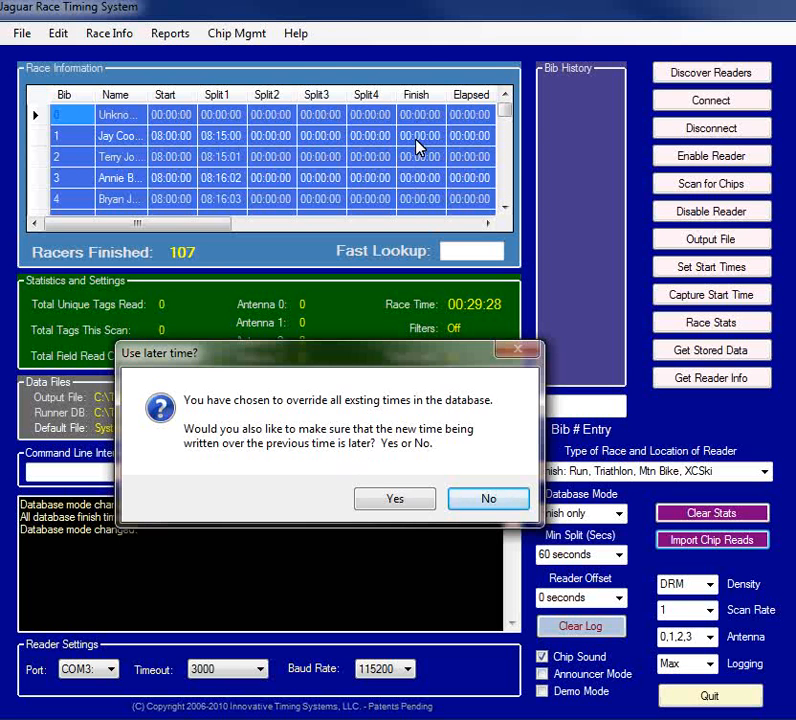
click(390, 503)
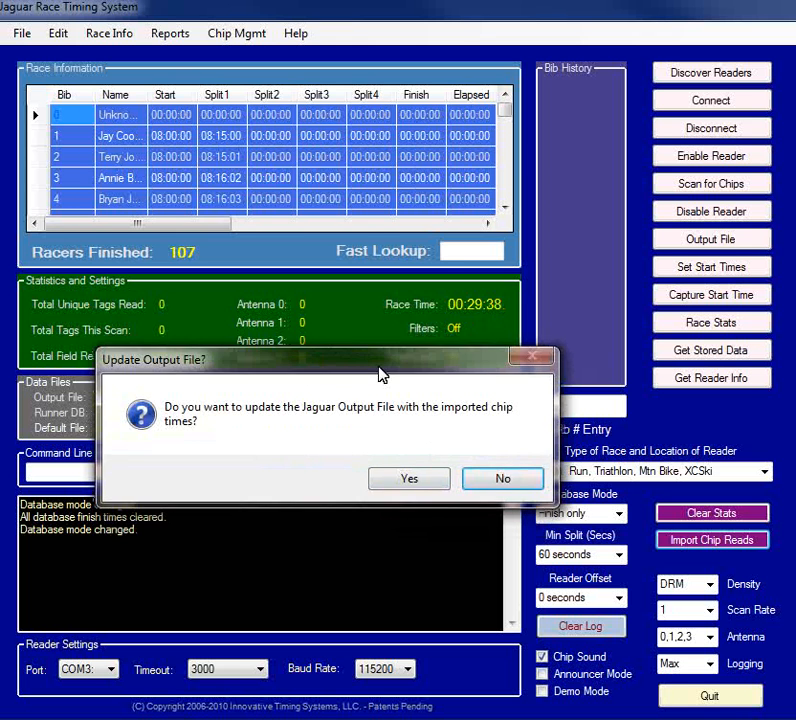
drag(382, 373, 380, 190)
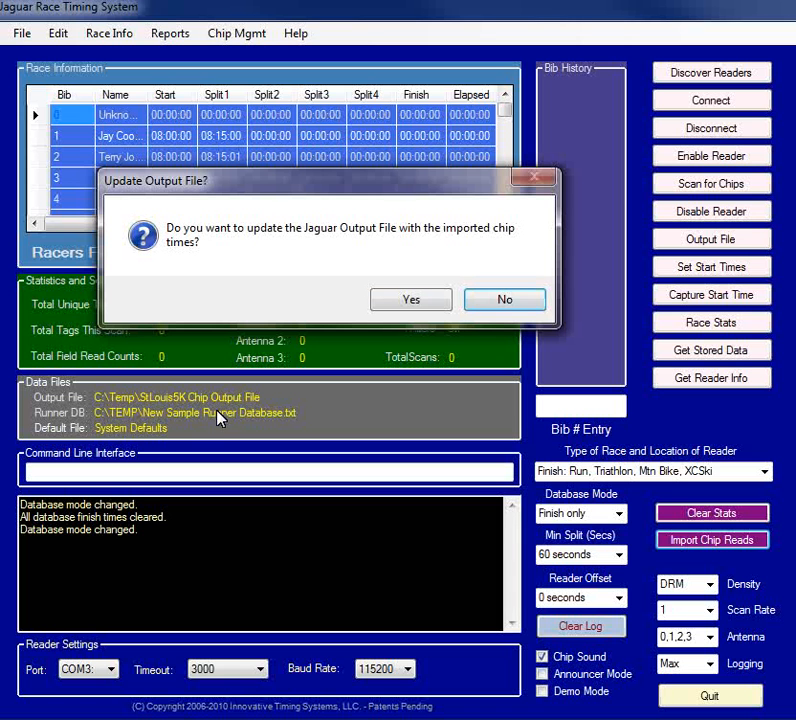
click(506, 300)
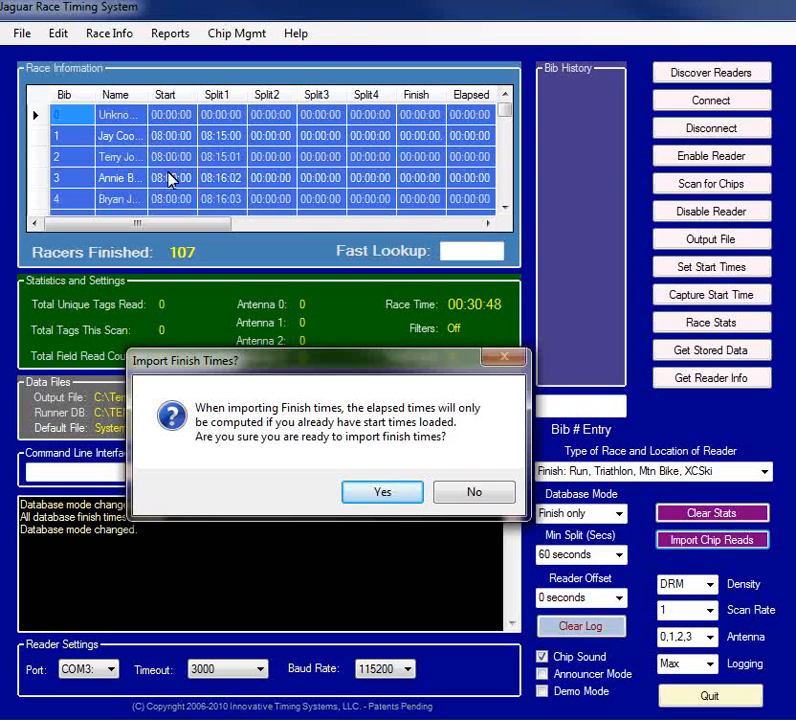
Confirm the finish time import and import the chip reads from the "jaguar database-Finish" file
click(385, 496)
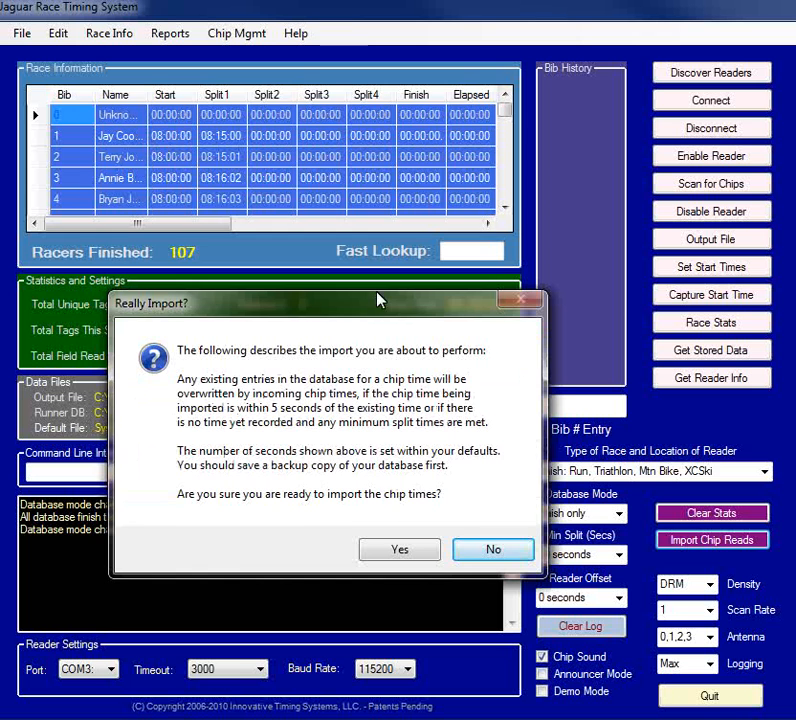
drag(378, 300, 408, 105)
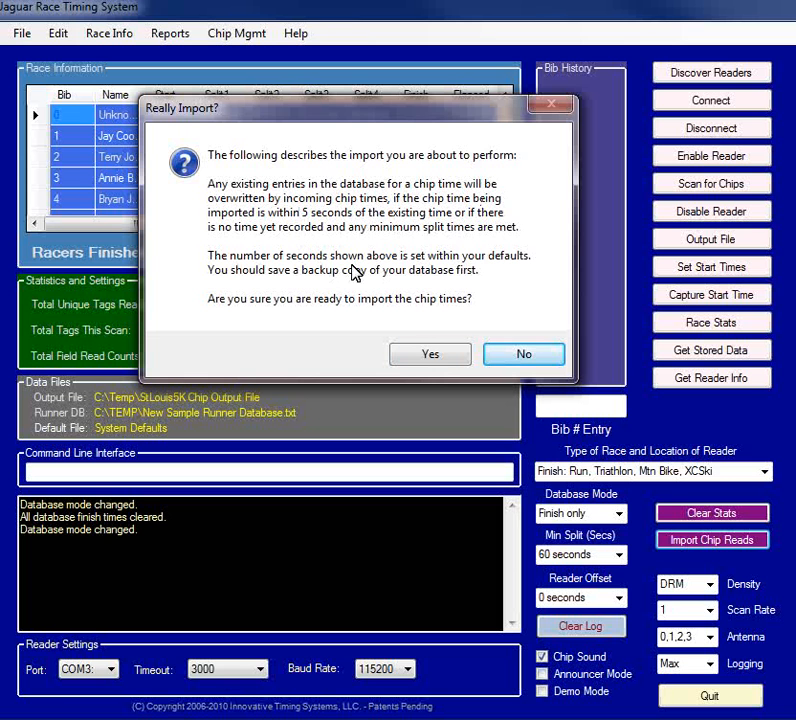
click(434, 356)
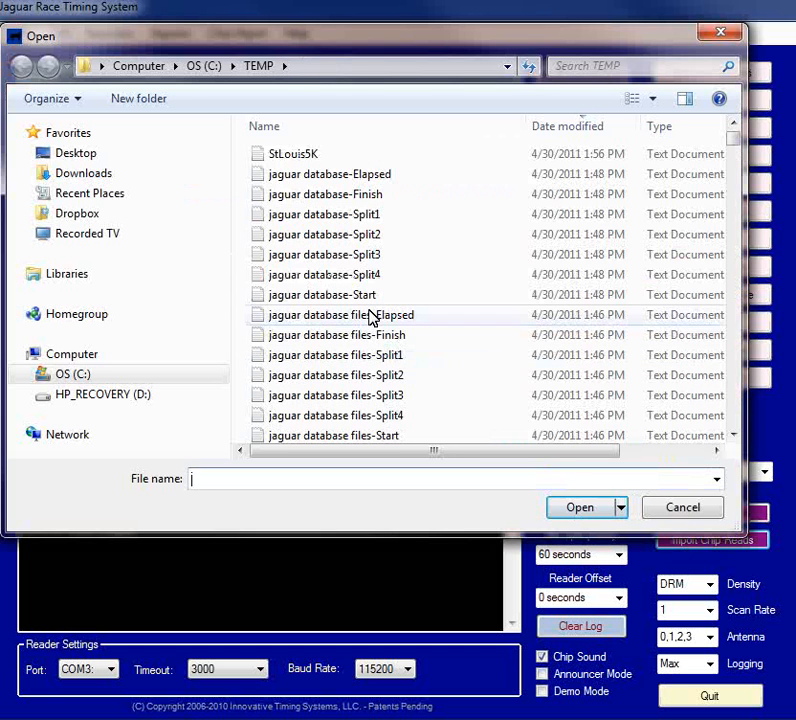
click(312, 197)
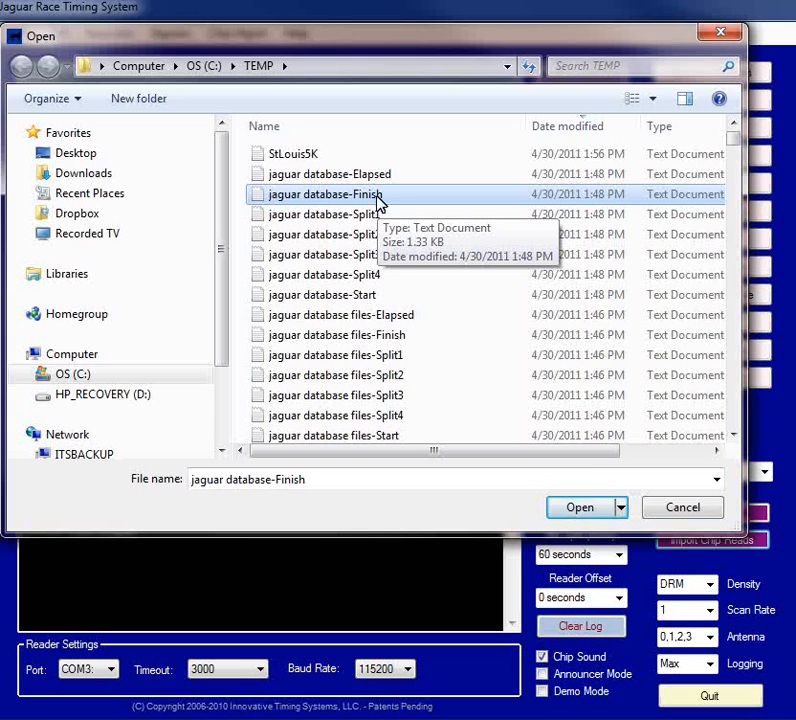
click(582, 508)
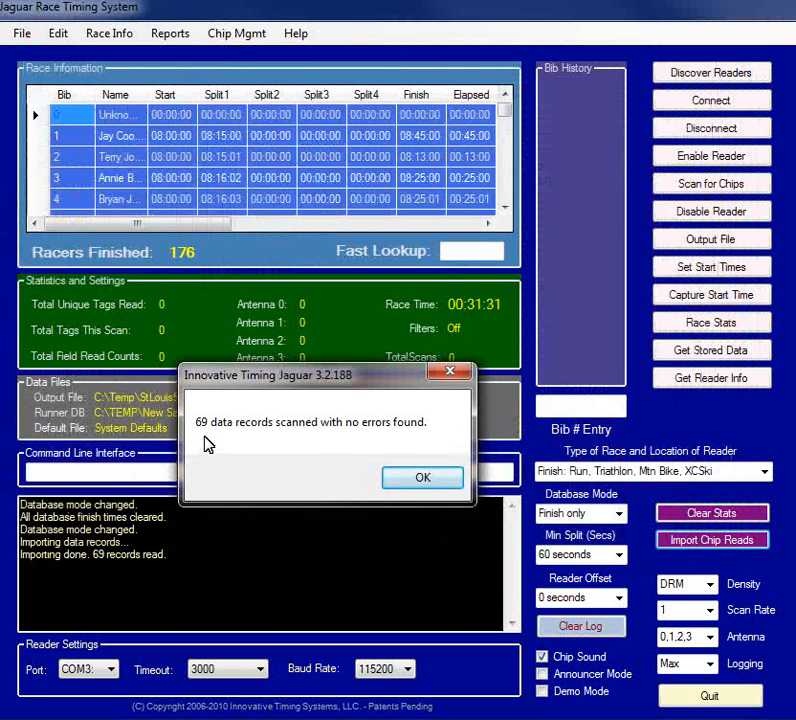
click(440, 480)
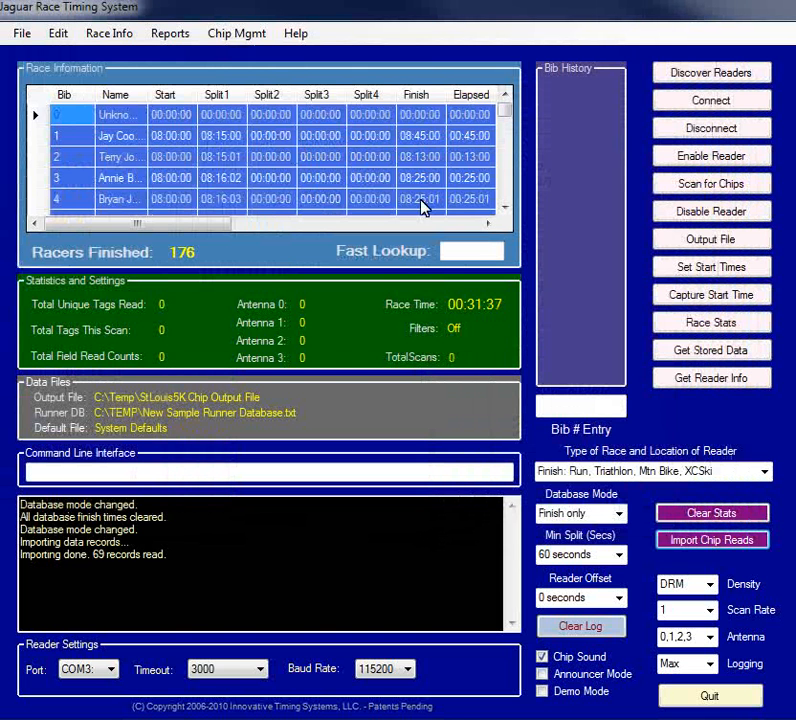
Review the imported finish and elapsed times in the race database, and close it
click(115, 36)
click(125, 54)
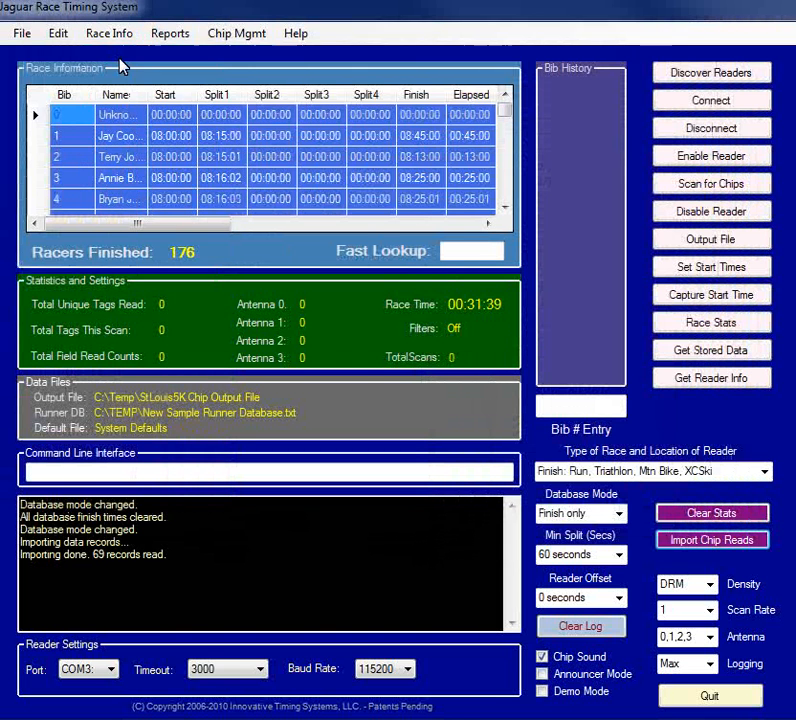
drag(165, 92, 237, 60)
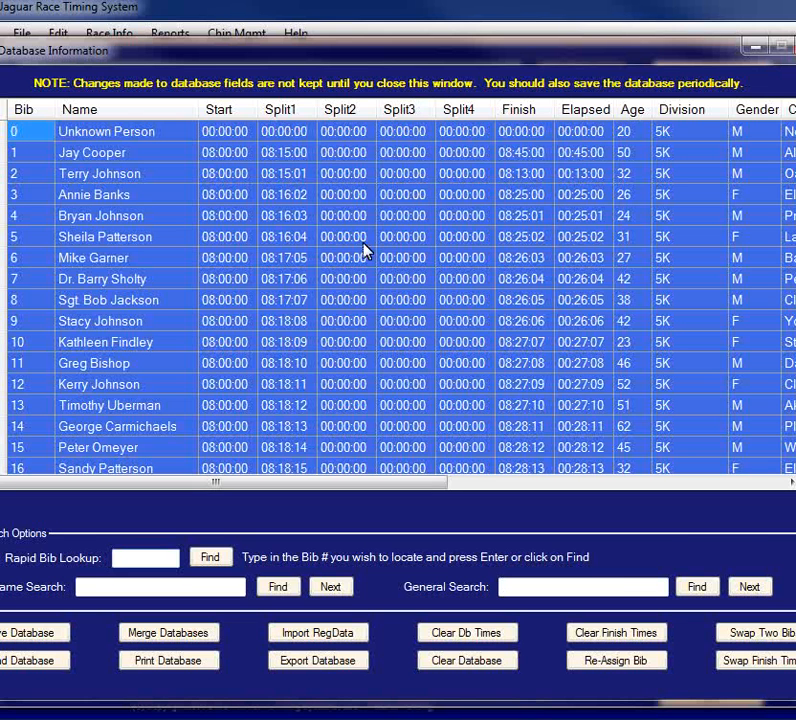
click(795, 46)
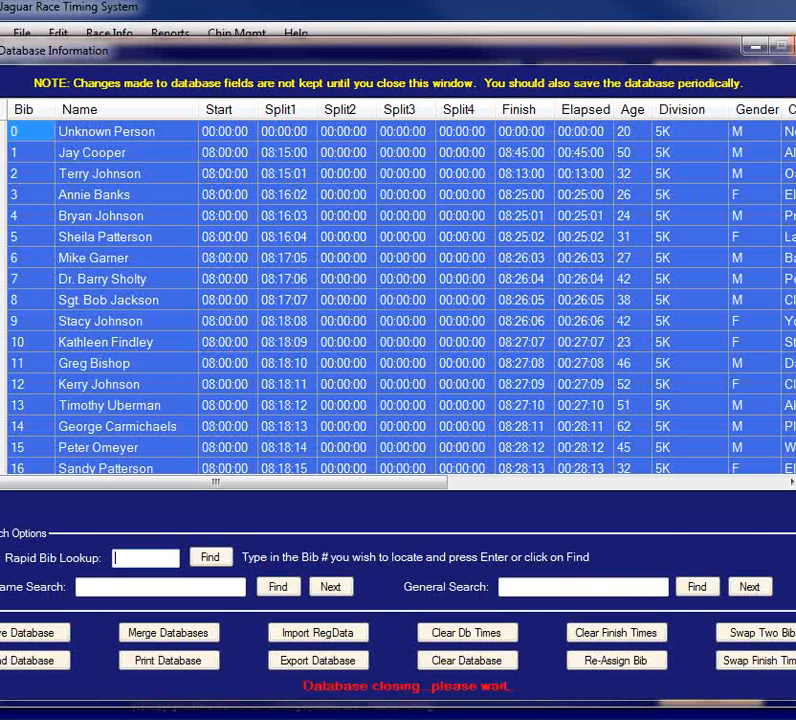